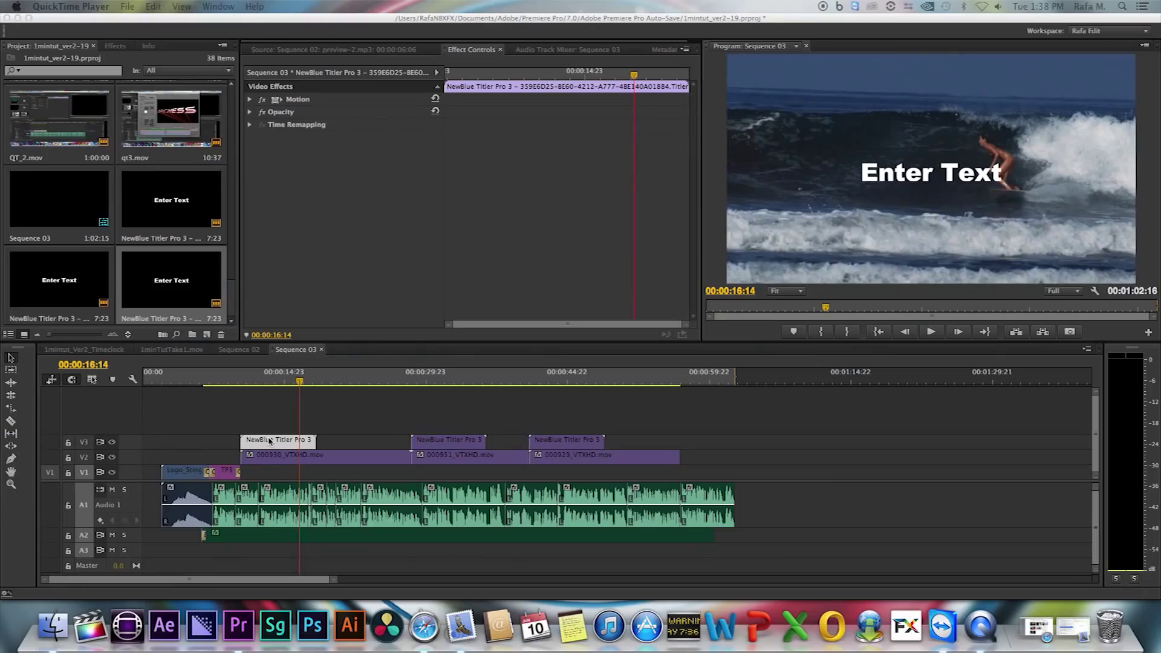
double_click(270, 441)
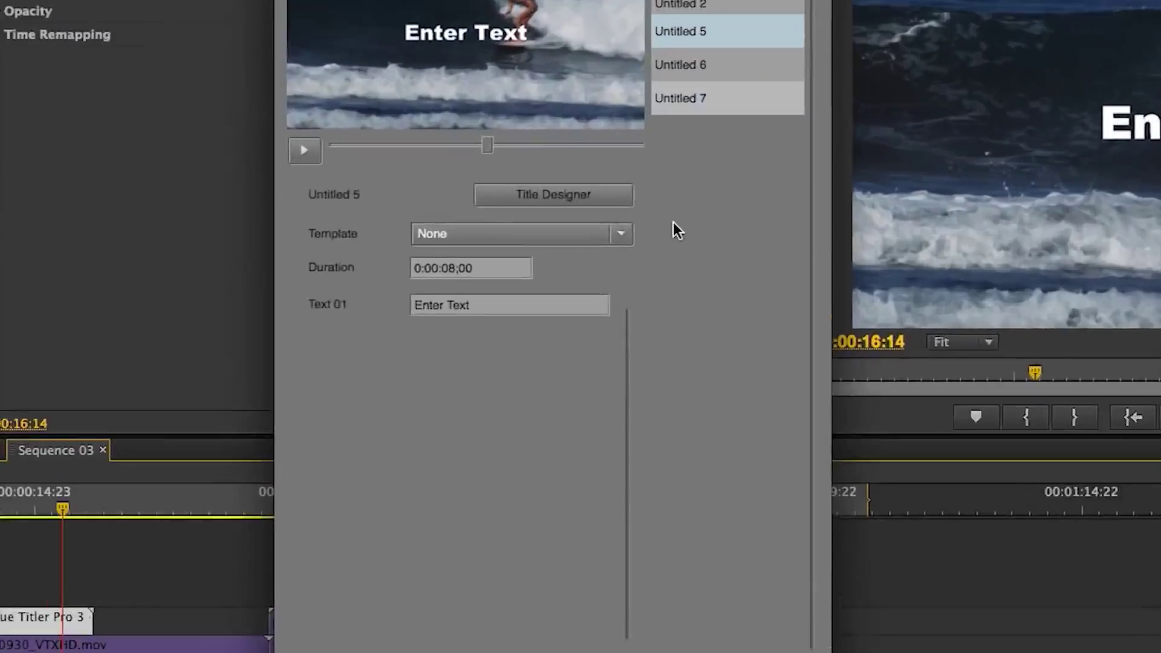
left_click(561, 239)
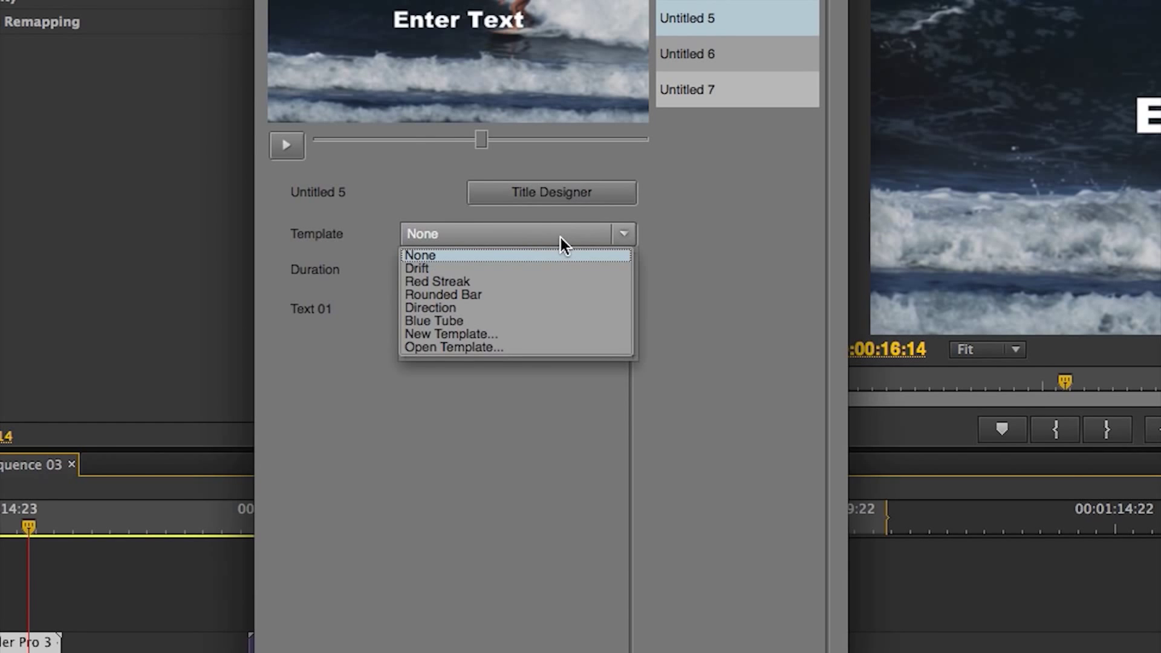
left_click(523, 281)
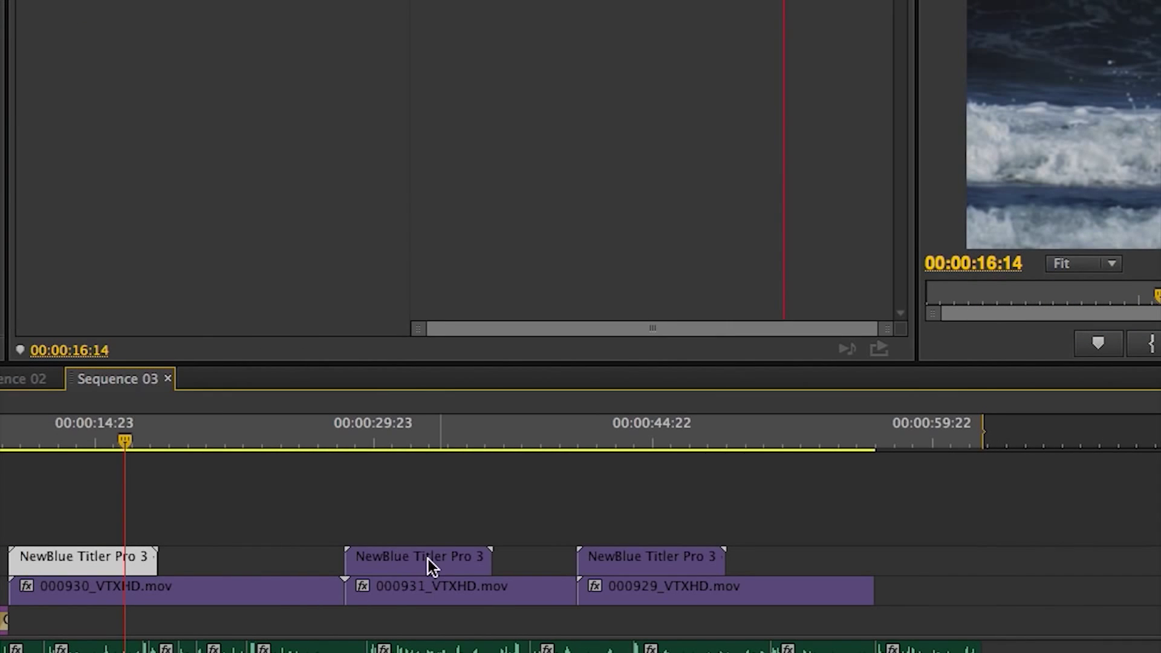
double_click(429, 559)
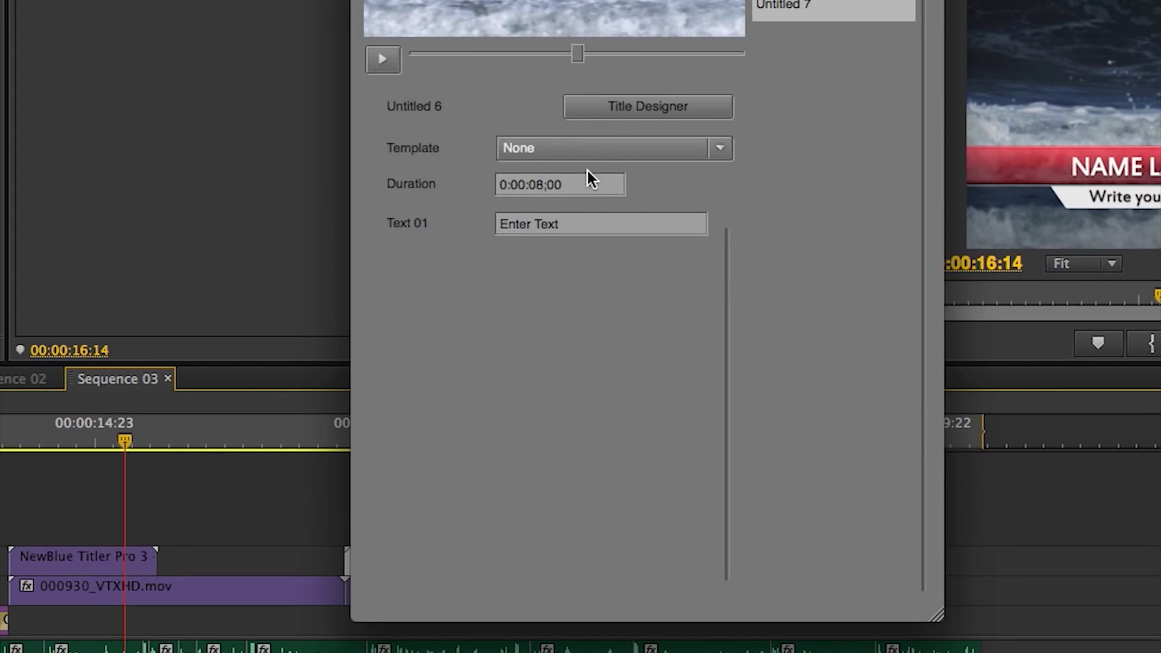
left_click(590, 147)
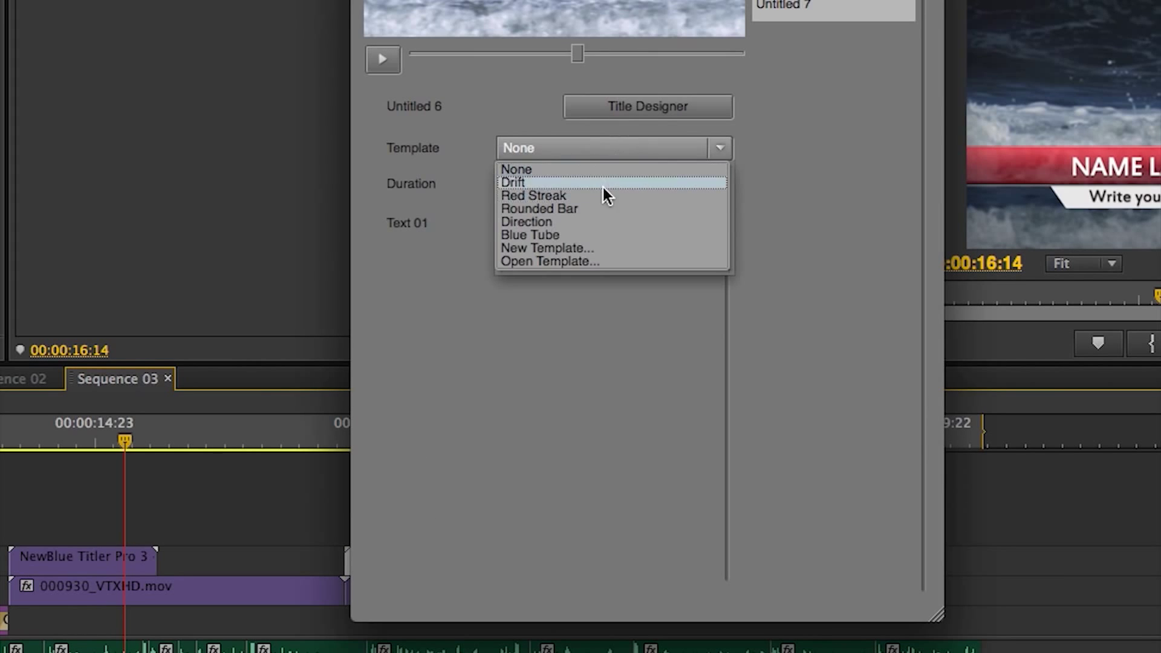
left_click(603, 195)
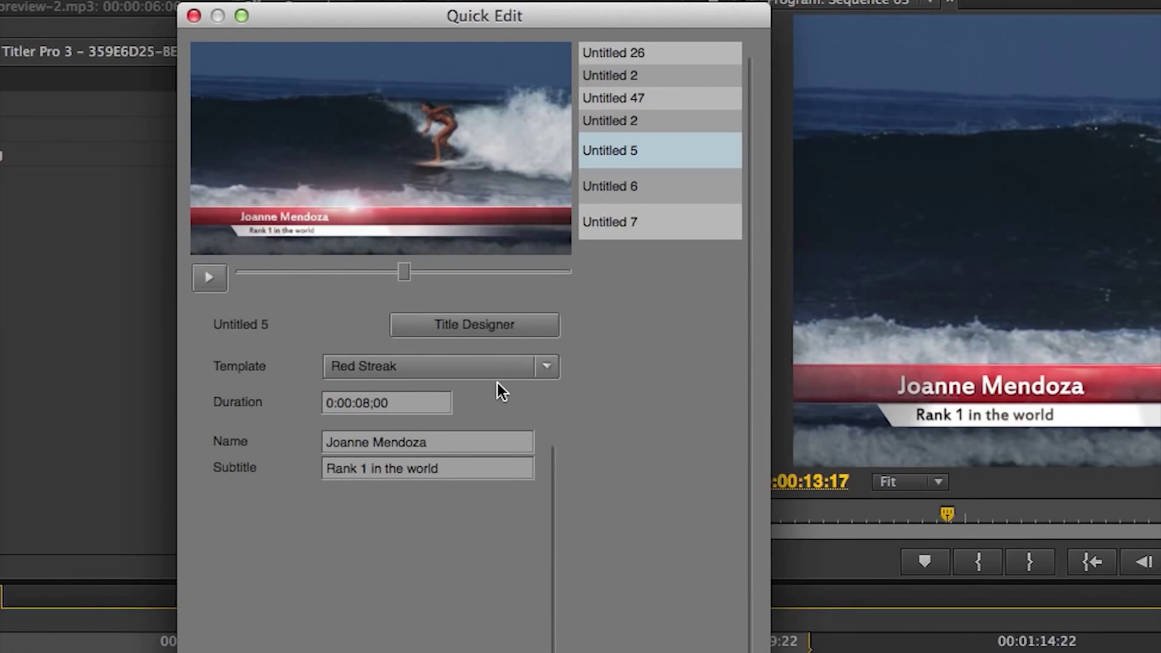
Recolor the Red Streak bar from red to blue in Title Designer and apply it to the template.
left_click(517, 324)
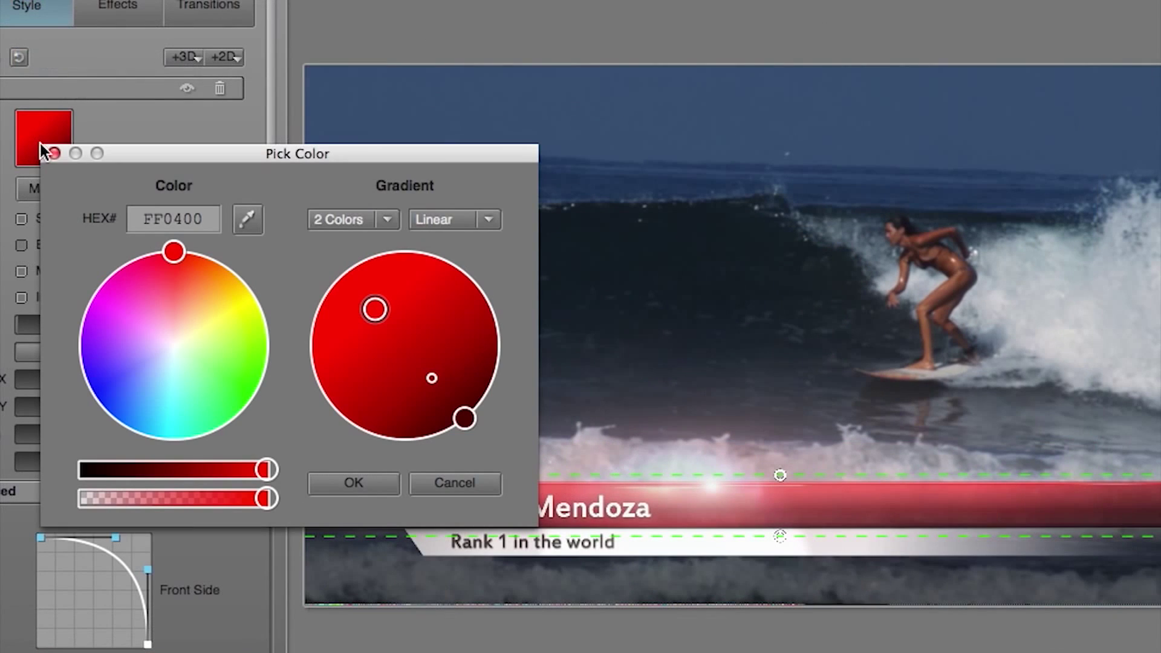
left_click_drag(114, 416, 95, 424)
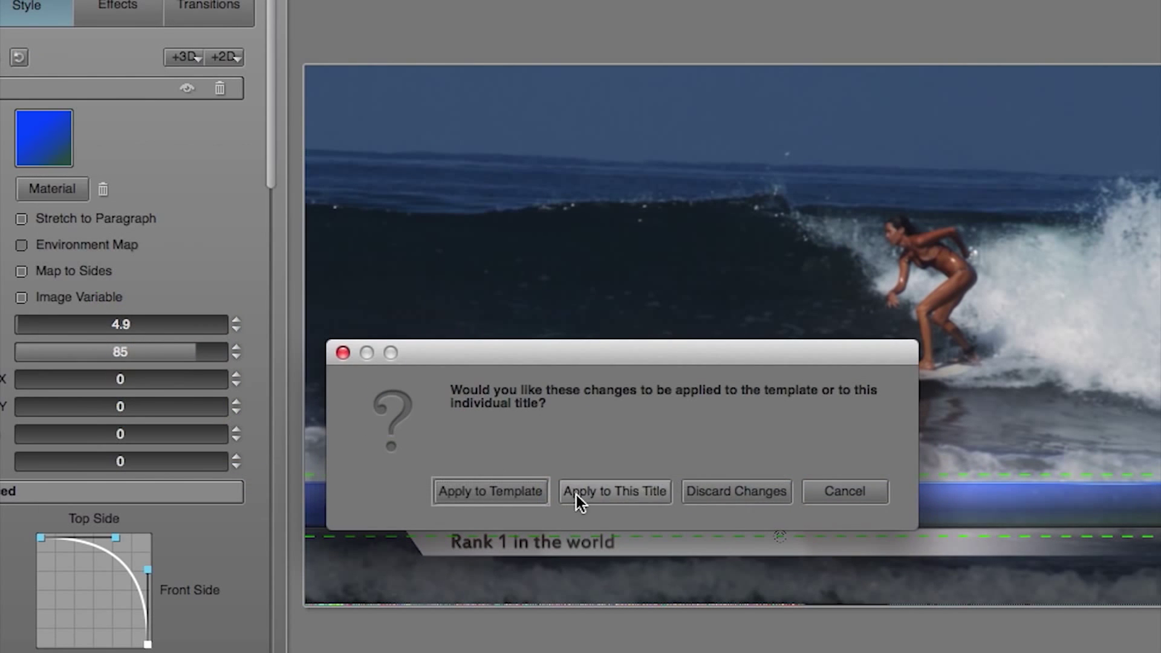
left_click(522, 495)
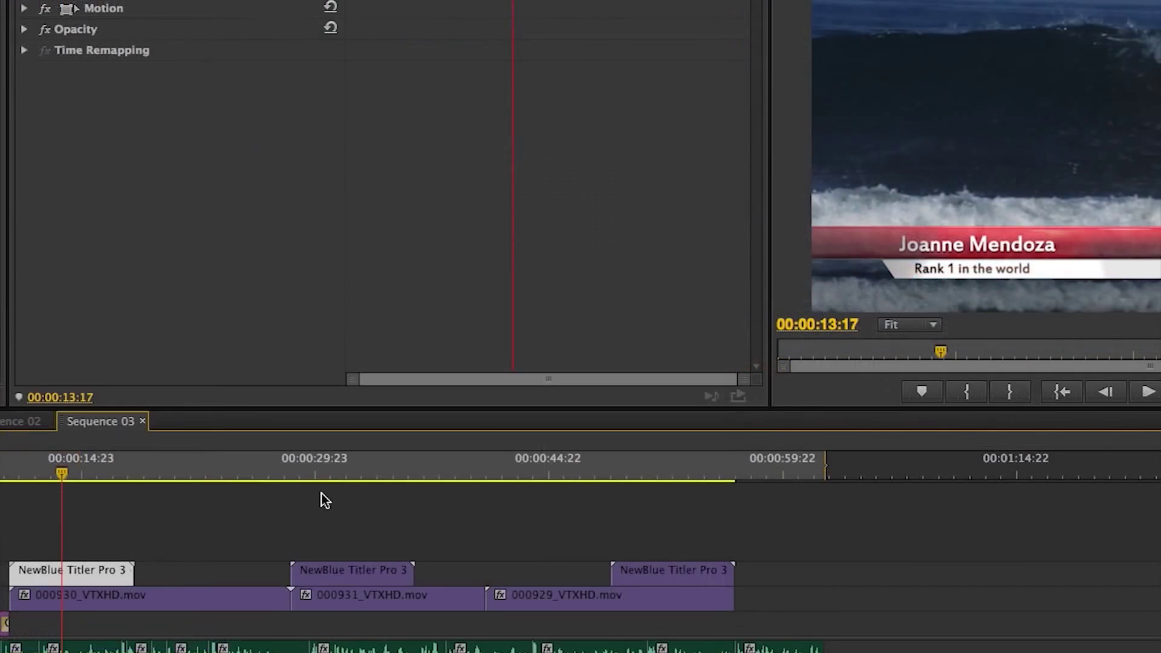
left_click(330, 458)
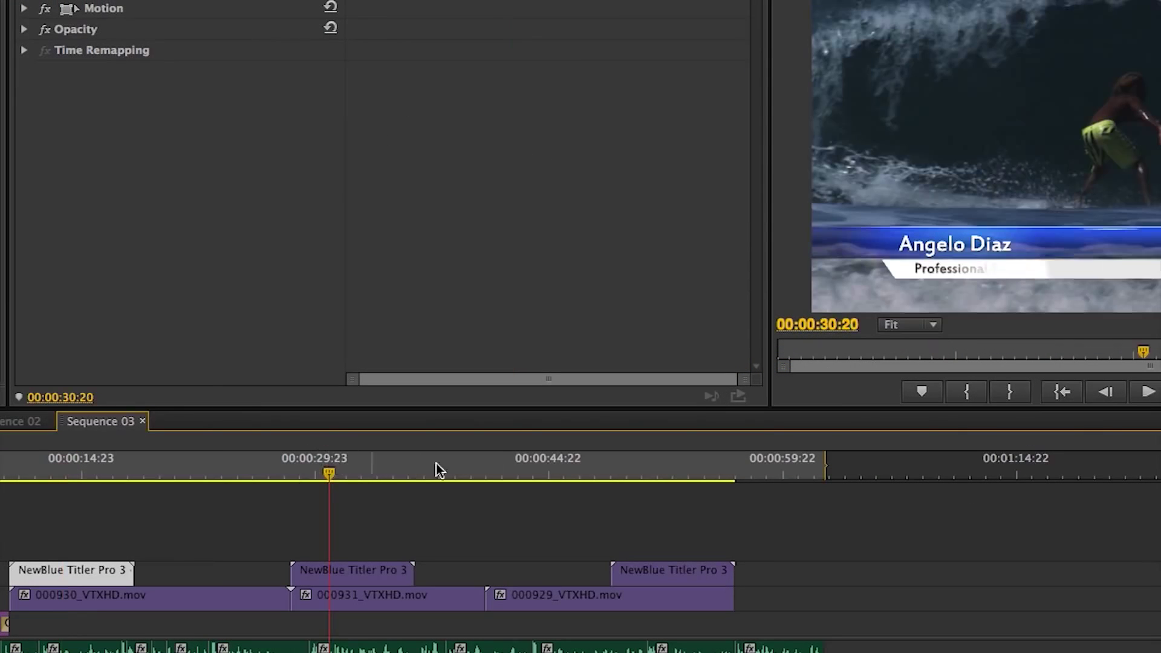
left_click(658, 468)
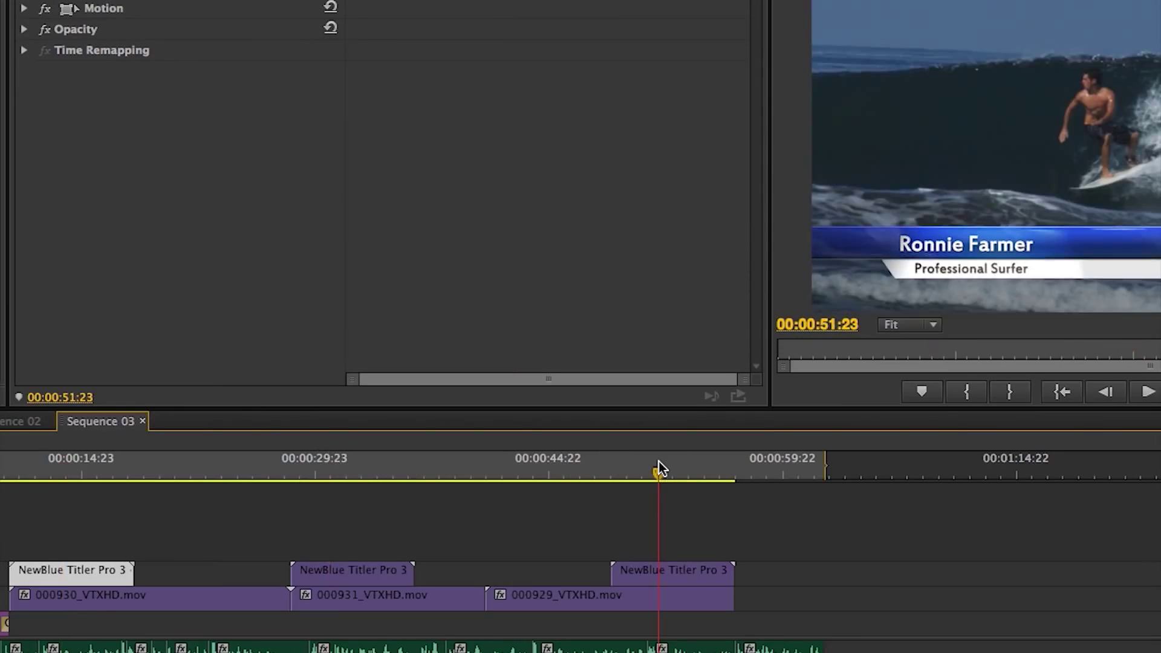